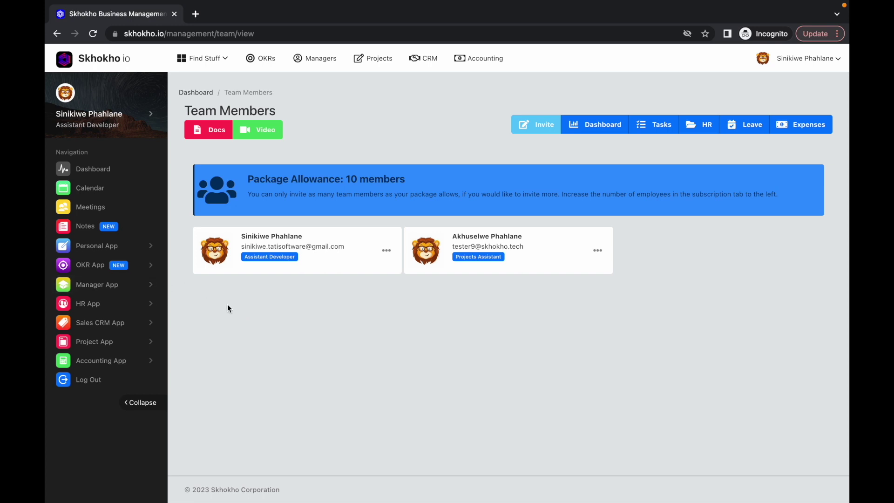
Step: Expand the Manager App section in the left sidebar navigation
{"action": "left_click", "coordinate": [120, 285]}
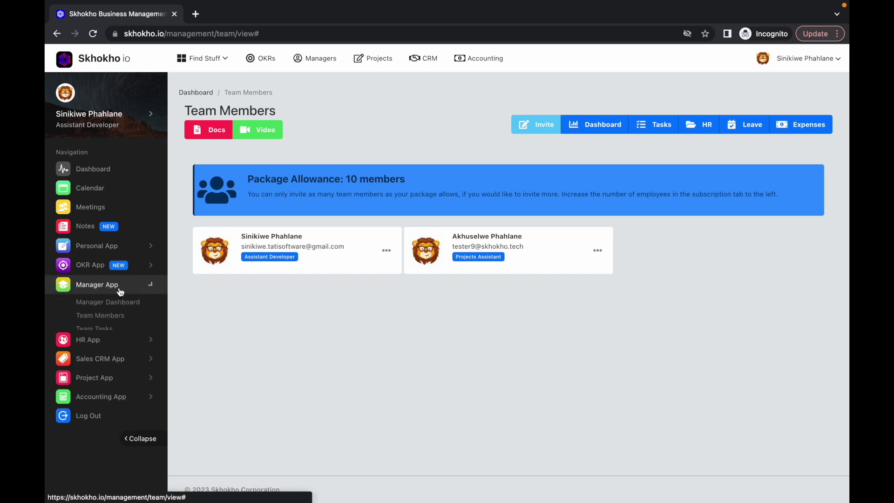
Step: From Team Members, open the Projects Assistant member's Performance Reviews page
{"action": "left_click", "coordinate": [104, 317]}
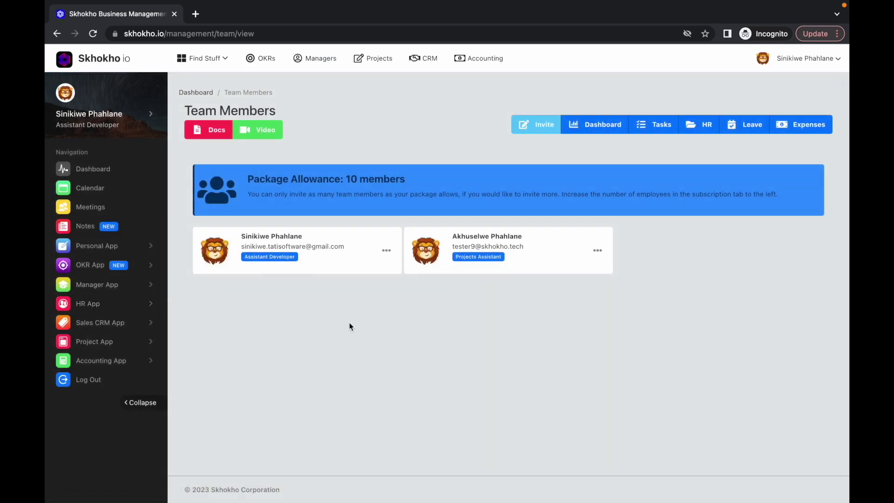
{"action": "left_click", "coordinate": [598, 252]}
{"action": "left_click", "coordinate": [578, 275]}
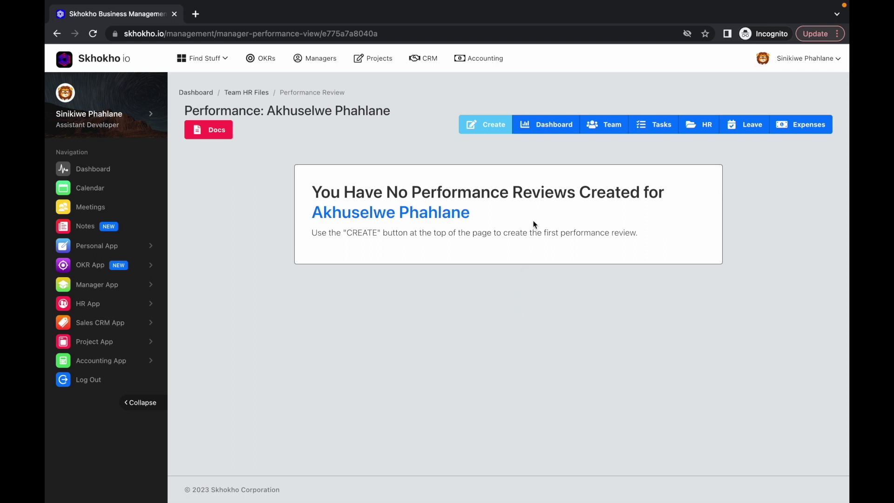
Step: Create a review with cycle 2023/02/01 to 2023/03/11 and next check-in 2023/02/15
{"action": "left_click", "coordinate": [481, 129]}
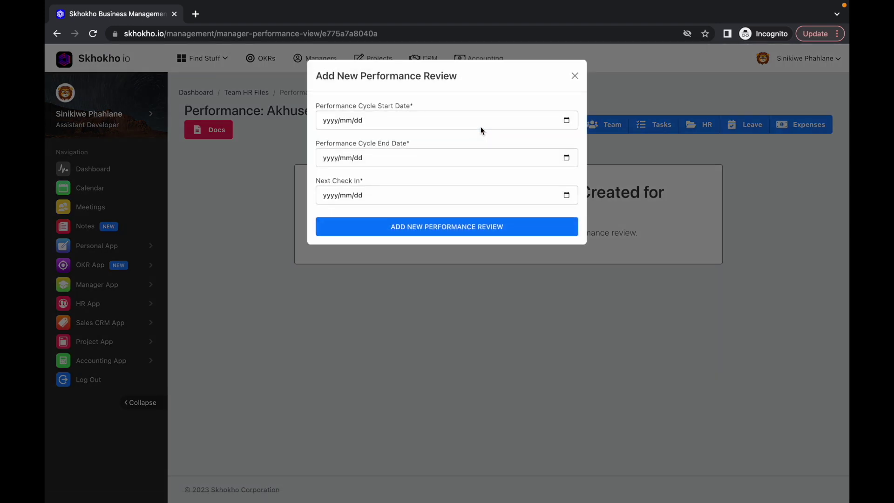
{"action": "left_click", "coordinate": [567, 121]}
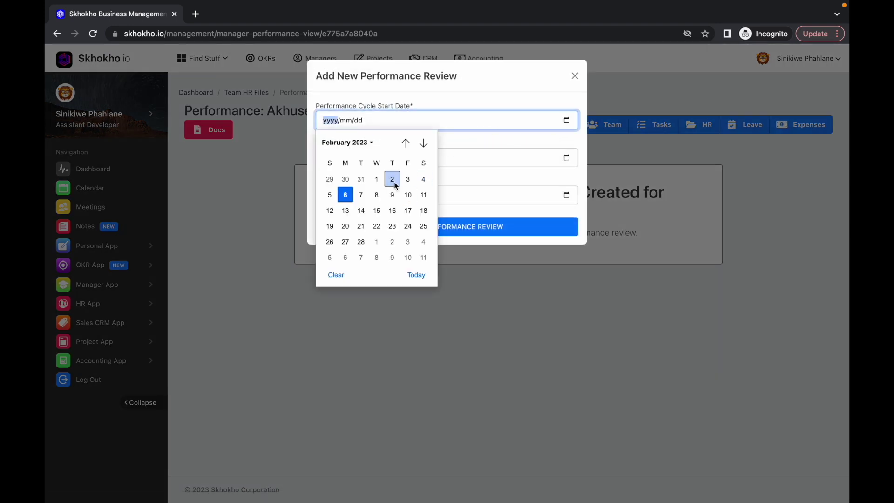
{"action": "left_click", "coordinate": [377, 179]}
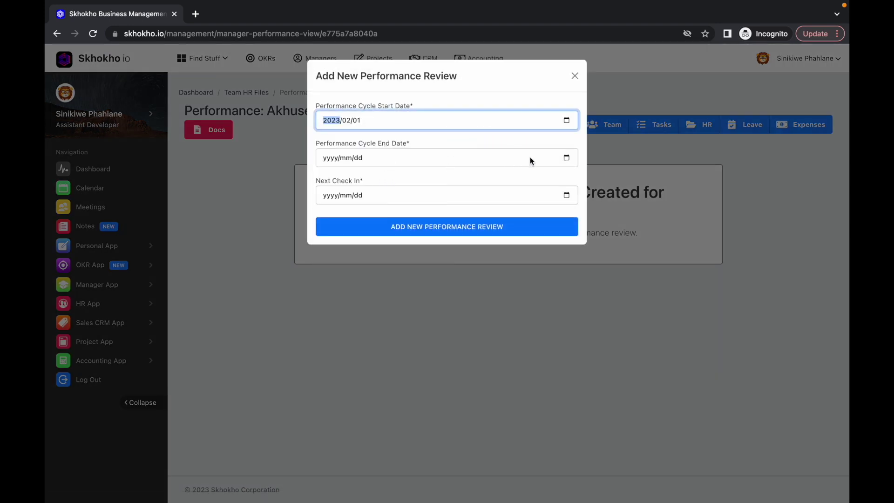
{"action": "left_click", "coordinate": [567, 157]}
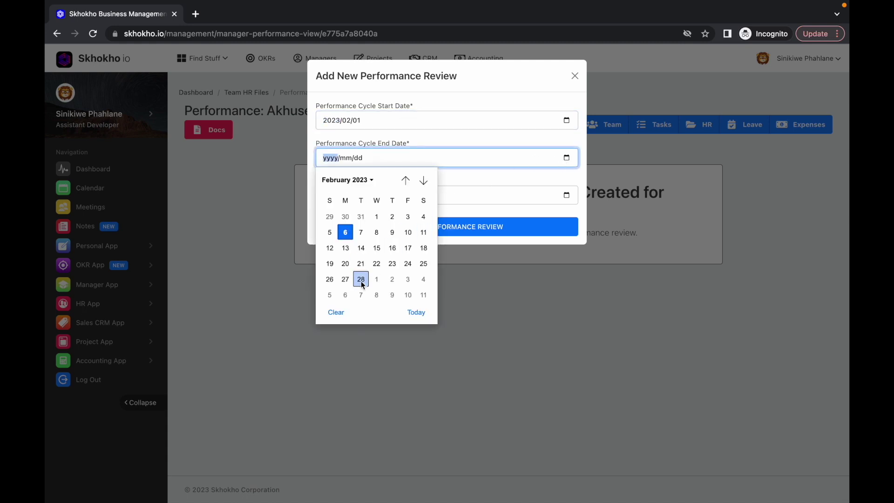
{"action": "left_click", "coordinate": [423, 295]}
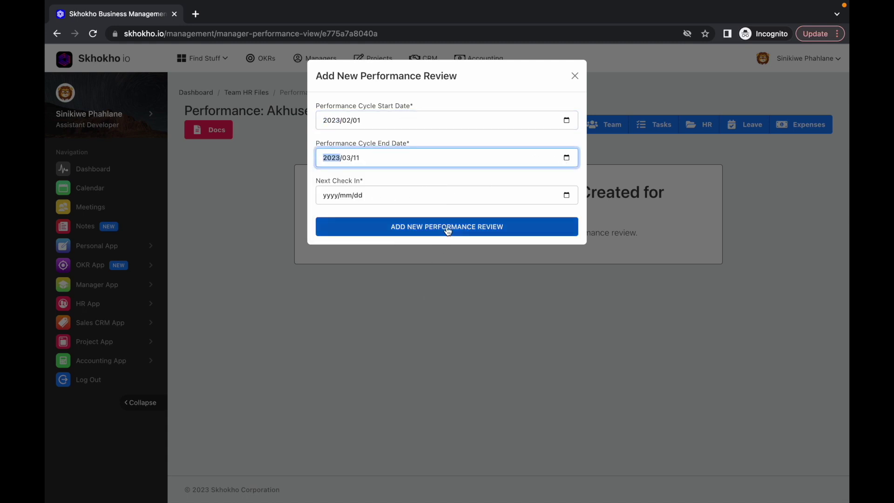
{"action": "left_click", "coordinate": [566, 194]}
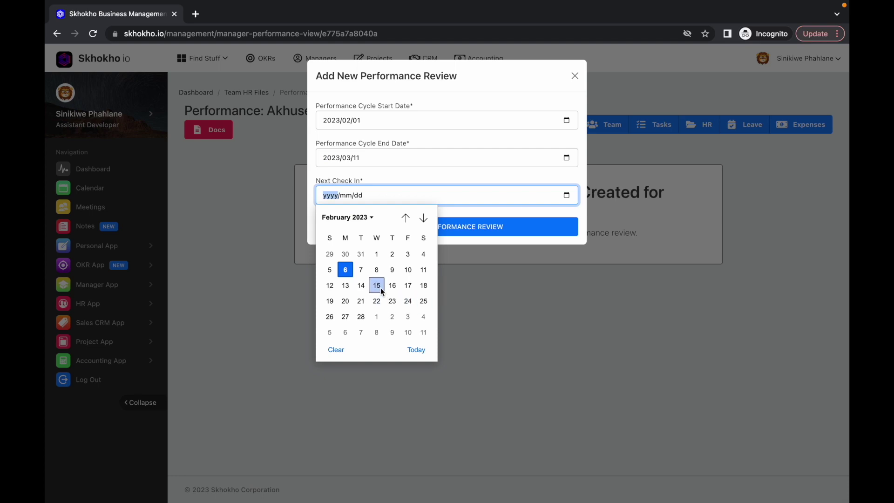
{"action": "left_click", "coordinate": [380, 286]}
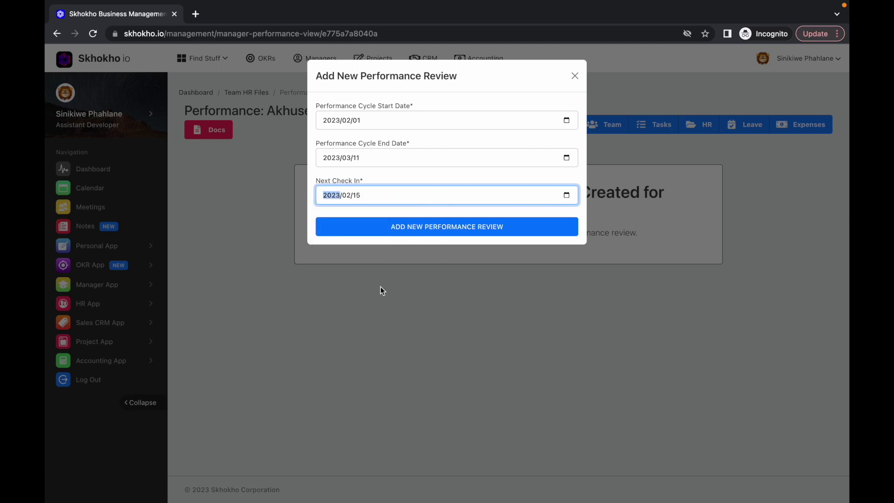
{"action": "left_click", "coordinate": [446, 232]}
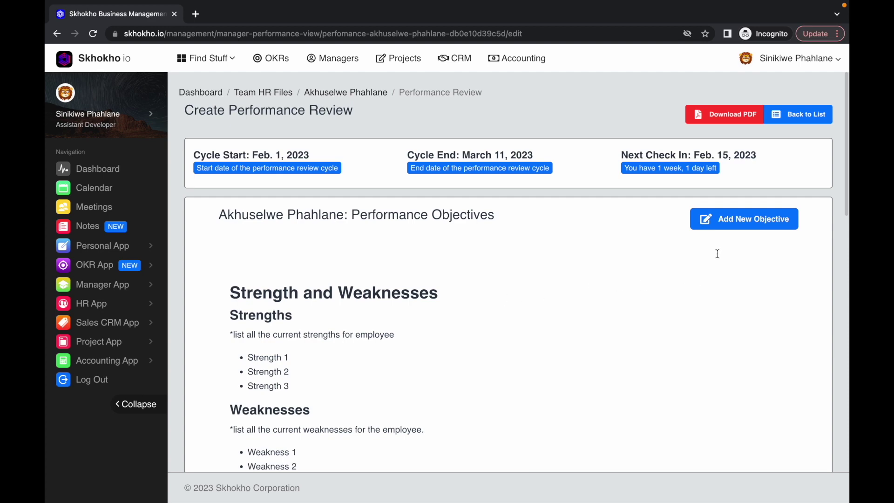
Step: Open the Add New Objective form on the Create Performance Review page
{"action": "left_click", "coordinate": [754, 226]}
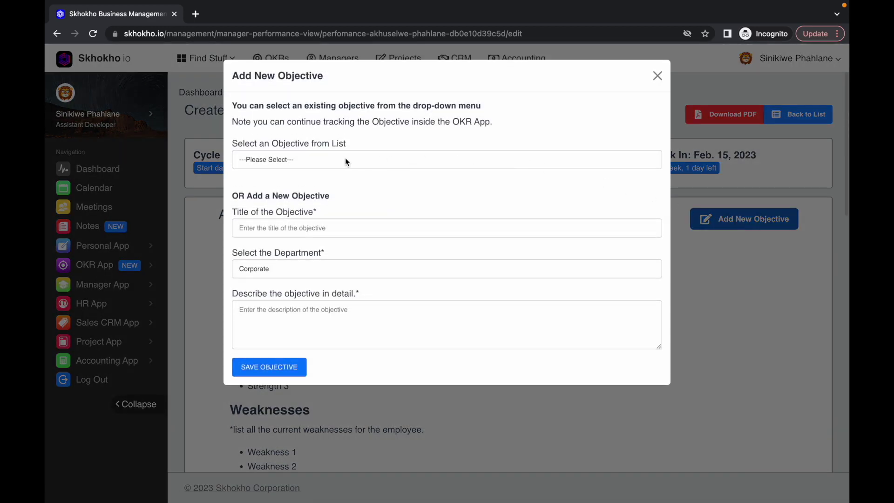
Step: Save objective 'New Objective' in the Quality department with description 'Lorem ipsum', reusing no existing objective
{"action": "left_click", "coordinate": [326, 158]}
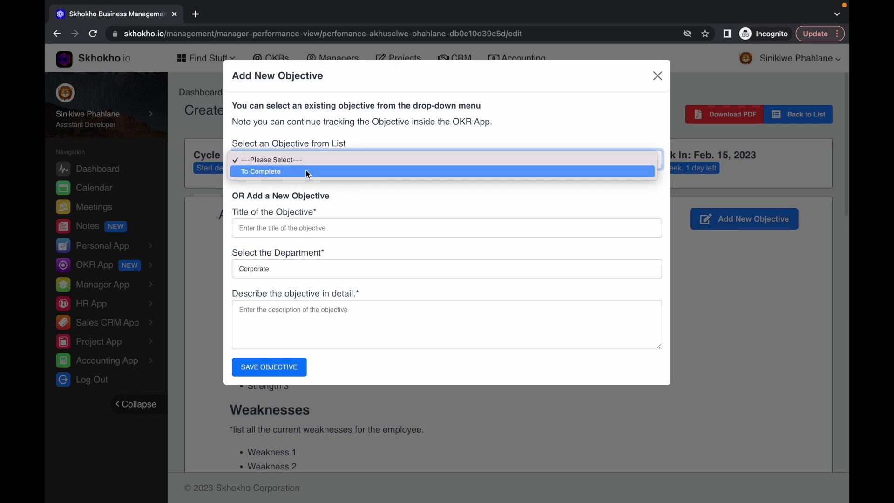
{"action": "left_click", "coordinate": [306, 160]}
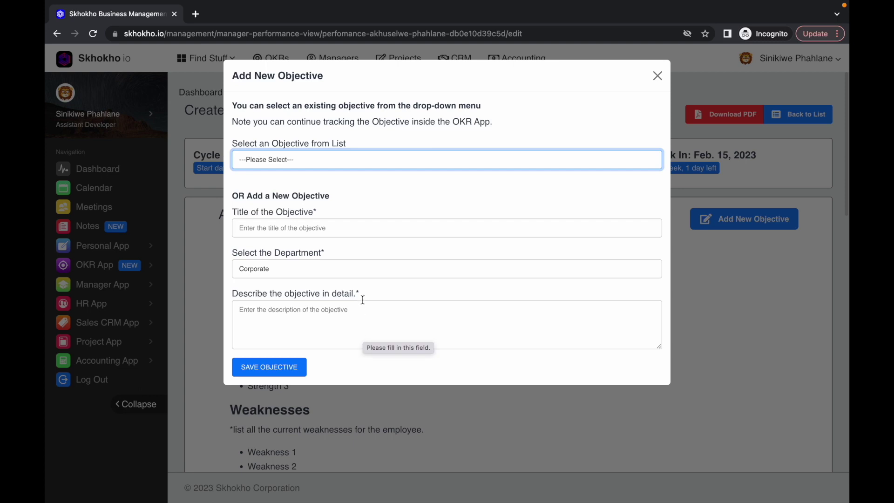
{"action": "left_click", "coordinate": [327, 229]}
{"action": "type", "text": "New"}
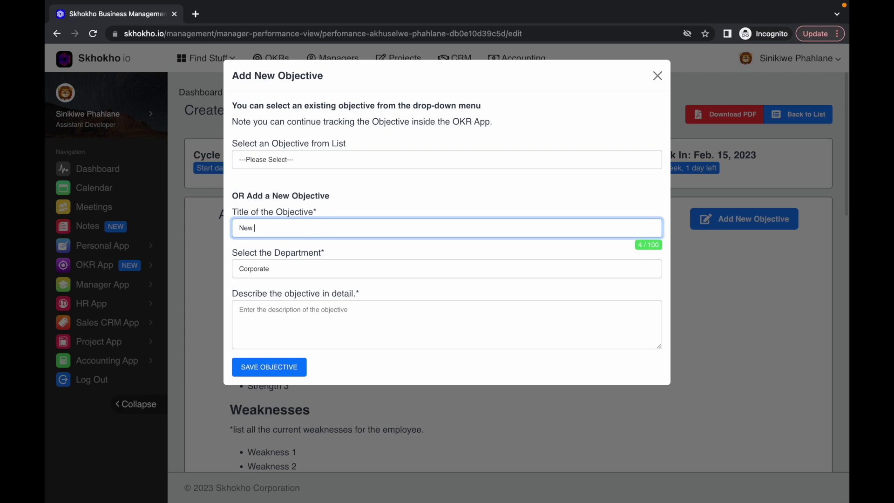
{"action": "type", "text": "ctive"}
{"action": "left_click", "coordinate": [313, 267]}
{"action": "left_click", "coordinate": [282, 290]}
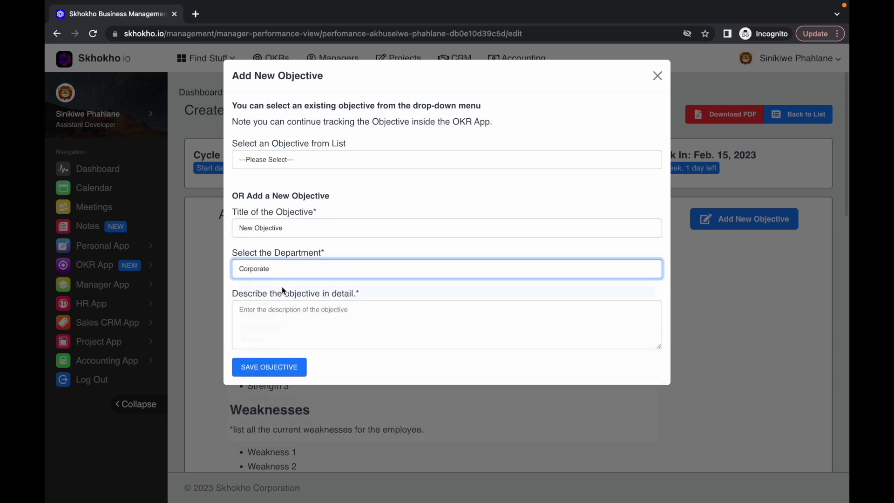
{"action": "left_click", "coordinate": [281, 316]}
{"action": "type", "text": "Lore"}
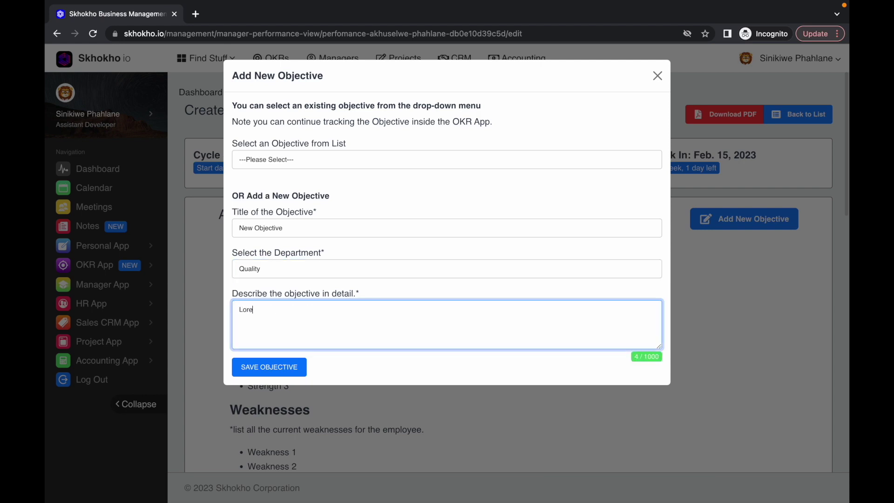
{"action": "type", "text": "um"}
{"action": "left_click", "coordinate": [281, 374]}
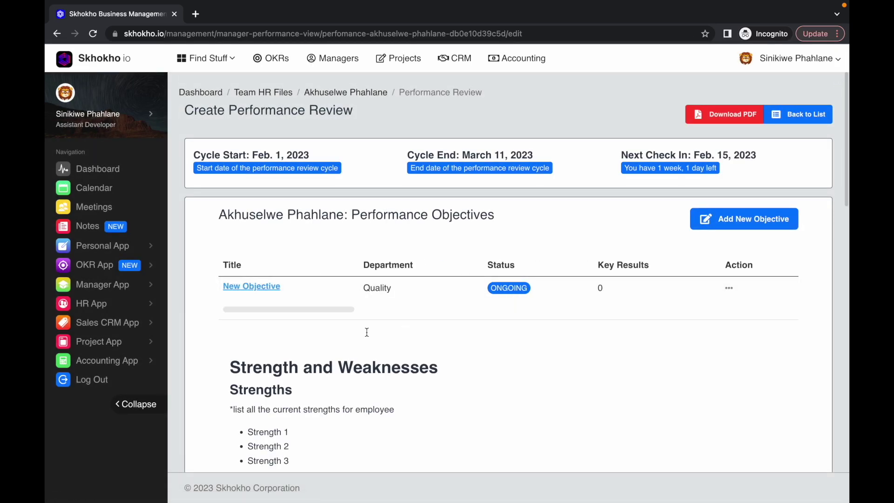
{"action": "left_click", "coordinate": [730, 289]}
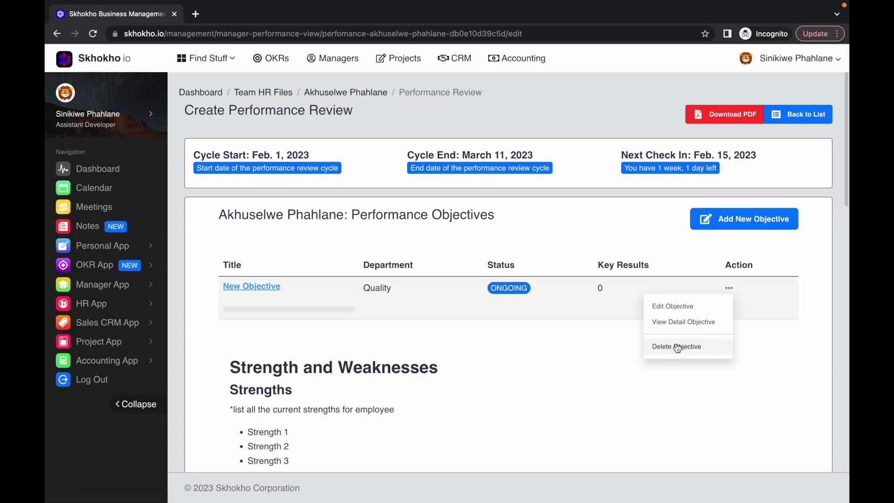
{"action": "left_click", "coordinate": [544, 405]}
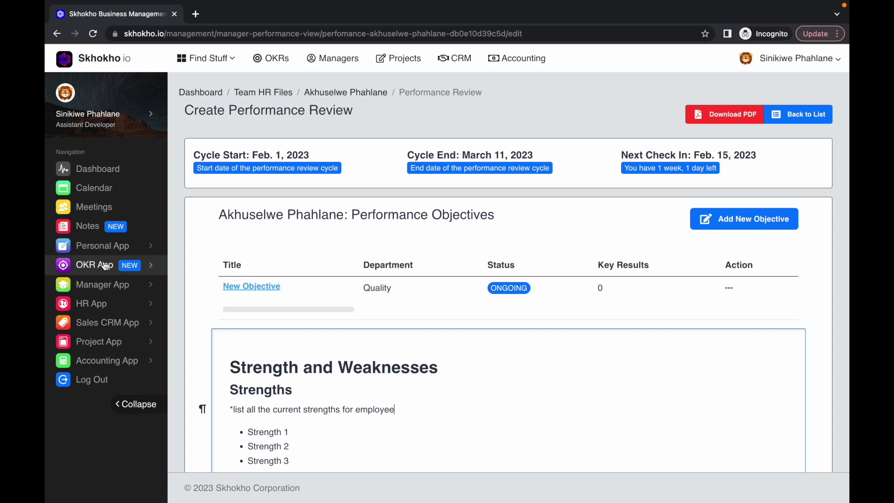
{"action": "left_click", "coordinate": [194, 319]}
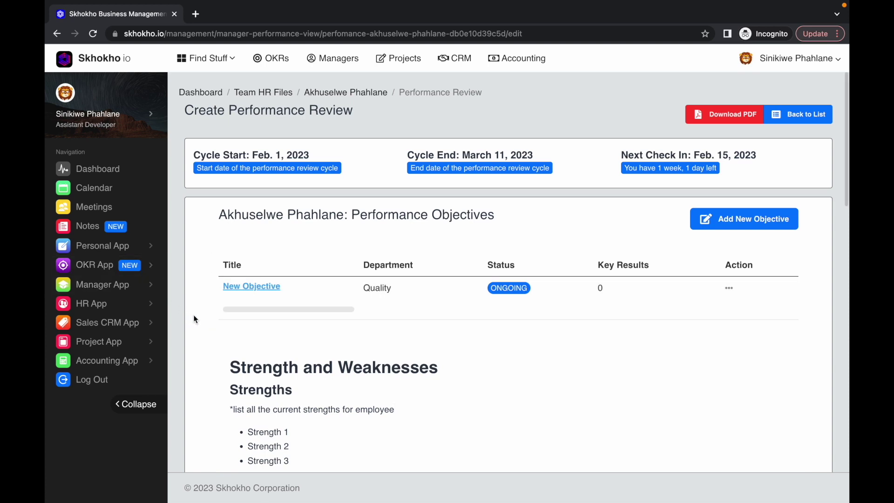
Step: End the three Strength bullets and two Weakness bullets with periods
{"action": "scroll", "coordinate": [306, 434], "scroll_direction": "down", "scroll_amount": 5}
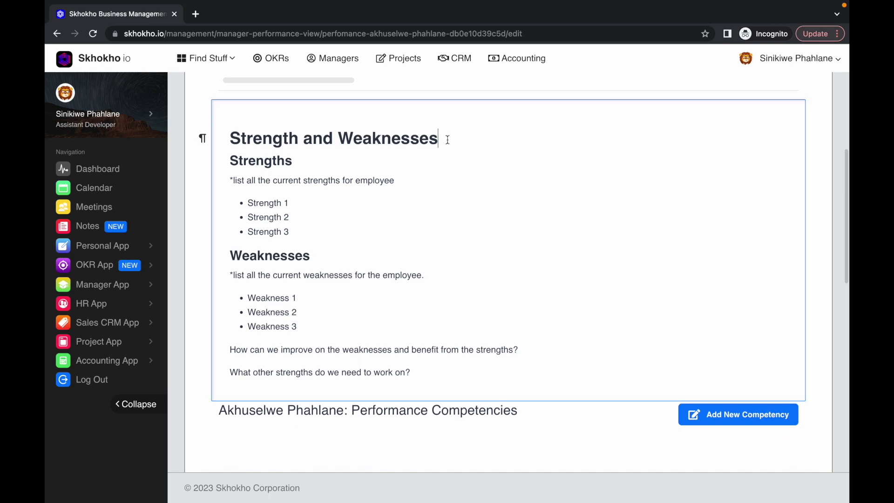
{"action": "left_click_drag", "start_coordinate": [438, 138], "coordinate": [231, 138]}
{"action": "left_click", "coordinate": [375, 167]}
{"action": "left_click", "coordinate": [304, 204]}
{"action": "type", "text": "."}
{"action": "left_click", "coordinate": [301, 218]}
{"action": "type", "text": "."}
{"action": "left_click", "coordinate": [297, 230]}
{"action": "type", "text": "."}
{"action": "left_click", "coordinate": [302, 299]}
{"action": "type", "text": "."}
{"action": "left_click", "coordinate": [300, 313]}
{"action": "type", "text": "."}
Step: Answer the two follow-up questions with 'Lorem ipsum improve' and 'Will work a lot'
{"action": "scroll", "coordinate": [335, 322], "scroll_direction": "down", "scroll_amount": 2}
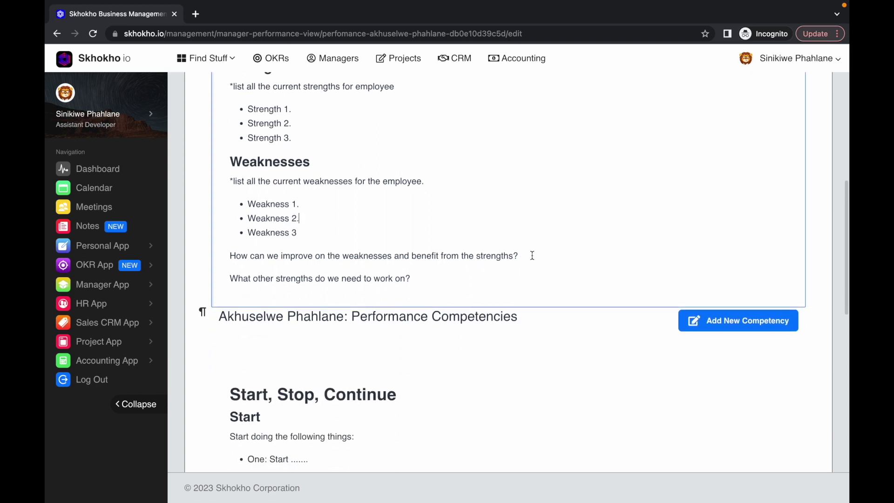
{"action": "left_click", "coordinate": [532, 256]}
{"action": "key", "text": "Return"}
{"action": "type", "text": "Lorem"}
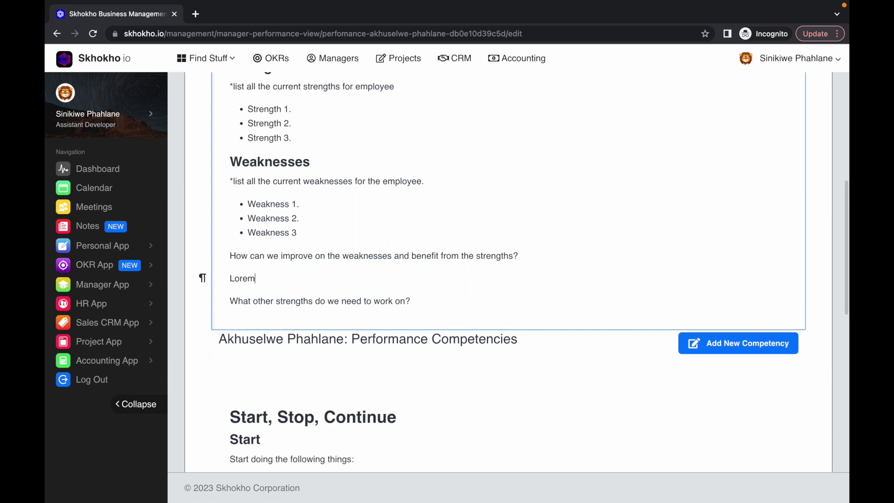
{"action": "type", "text": " ipsum "}
{"action": "type", "text": "improve"}
{"action": "scroll", "coordinate": [625, 223], "scroll_direction": "down", "scroll_amount": 1}
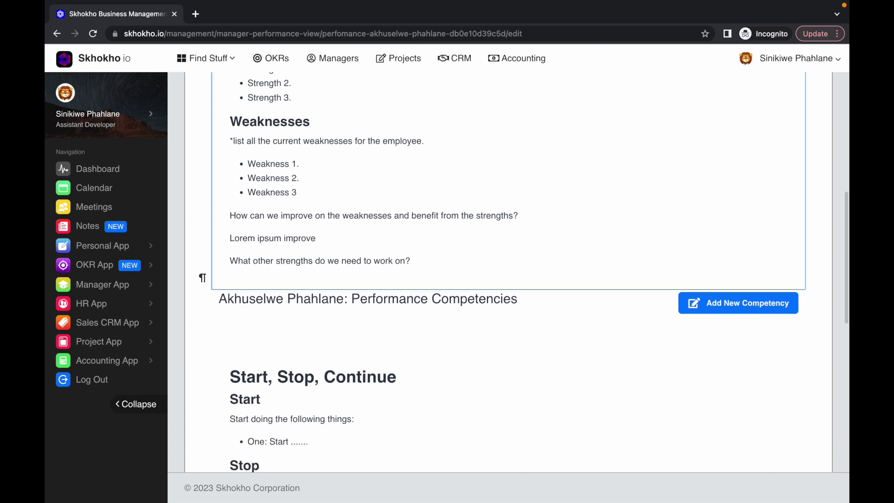
{"action": "key", "text": "Return"}
{"action": "type", "text": "W"}
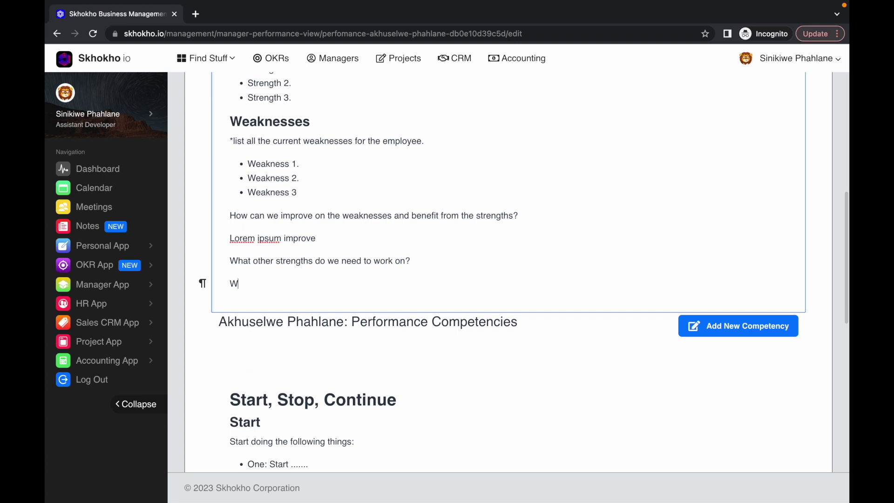
{"action": "type", "text": "ill w"}
{"action": "key", "text": "BackSpace"}
{"action": "type", "text": "k a lot"}
{"action": "scroll", "coordinate": [312, 265], "scroll_direction": "down", "scroll_amount": 3}
{"action": "left_click", "coordinate": [455, 286]}
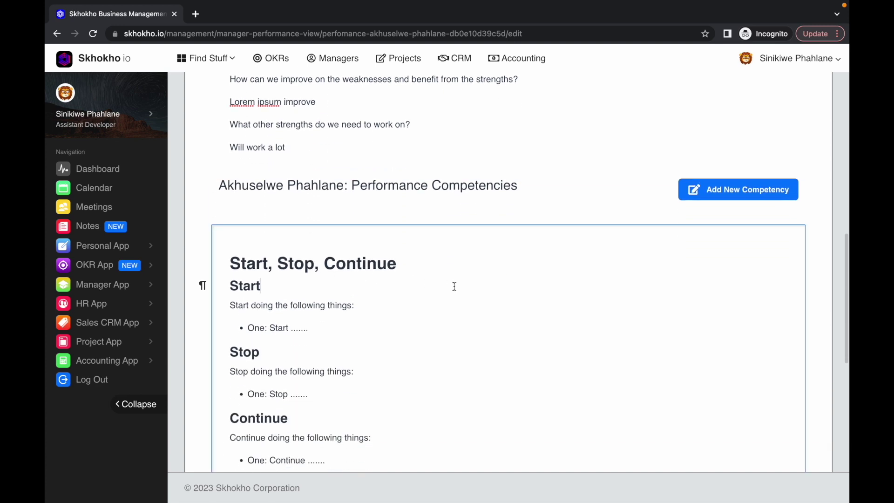
{"action": "left_click", "coordinate": [635, 211]}
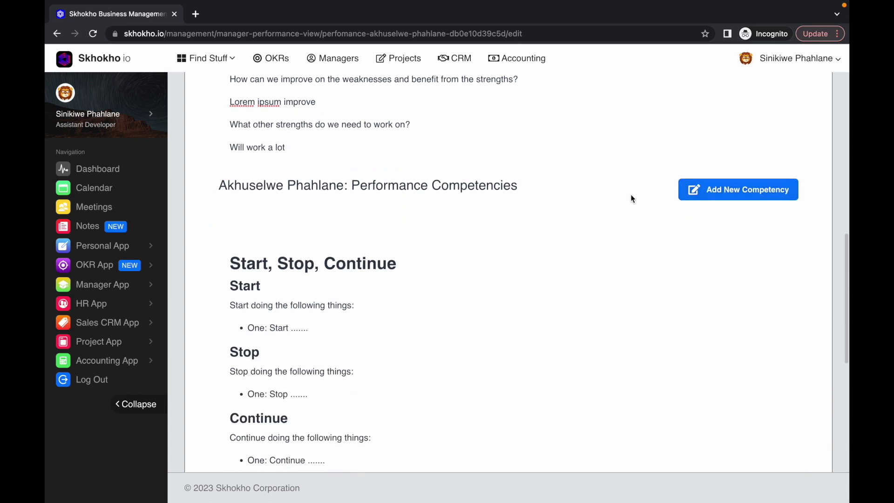
{"action": "left_click_drag", "start_coordinate": [524, 190], "coordinate": [352, 186]}
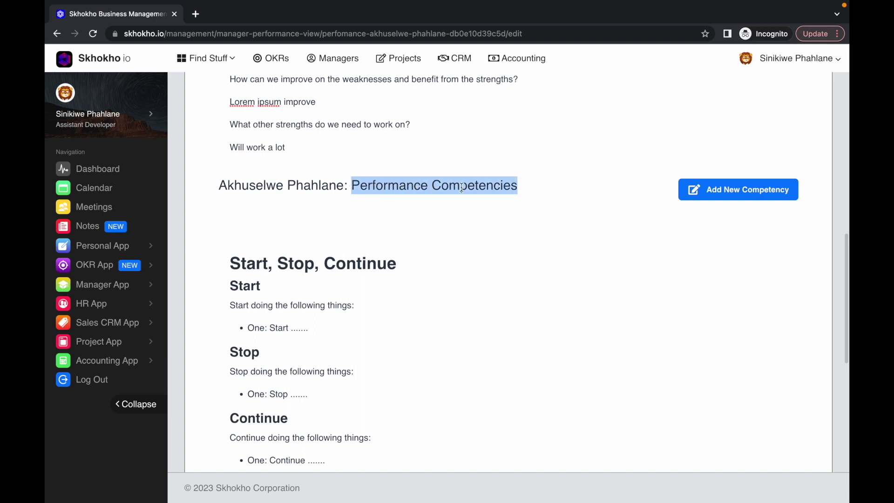
{"action": "left_click", "coordinate": [566, 189]}
{"action": "scroll", "coordinate": [567, 189], "scroll_direction": "down", "scroll_amount": 1}
{"action": "scroll", "coordinate": [567, 189], "scroll_direction": "down", "scroll_amount": 1}
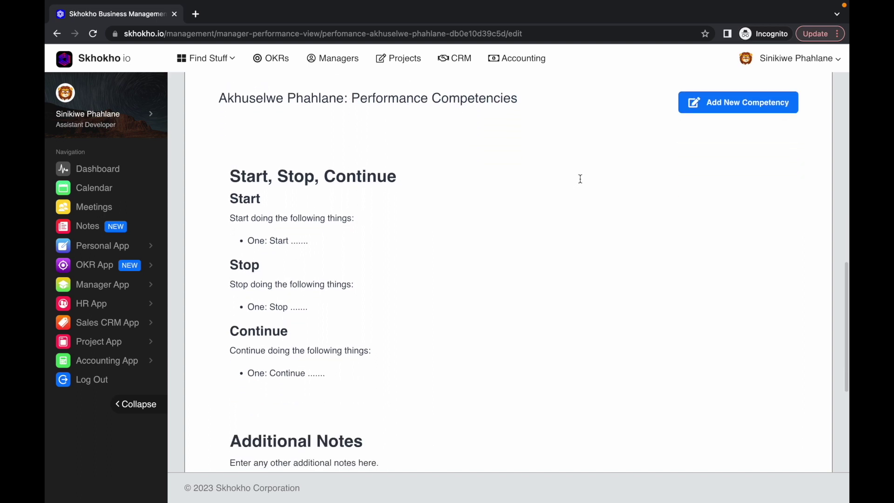
{"action": "scroll", "coordinate": [580, 179], "scroll_direction": "up", "scroll_amount": 1}
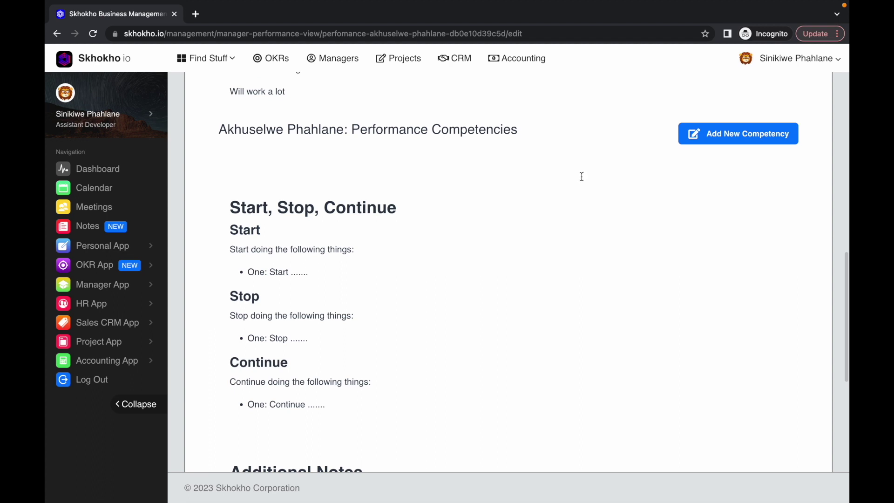
Step: Add 'Competency 1' with description 'Lorem ipsum comp' and competency test 'Testing 01'
{"action": "left_click", "coordinate": [718, 133]}
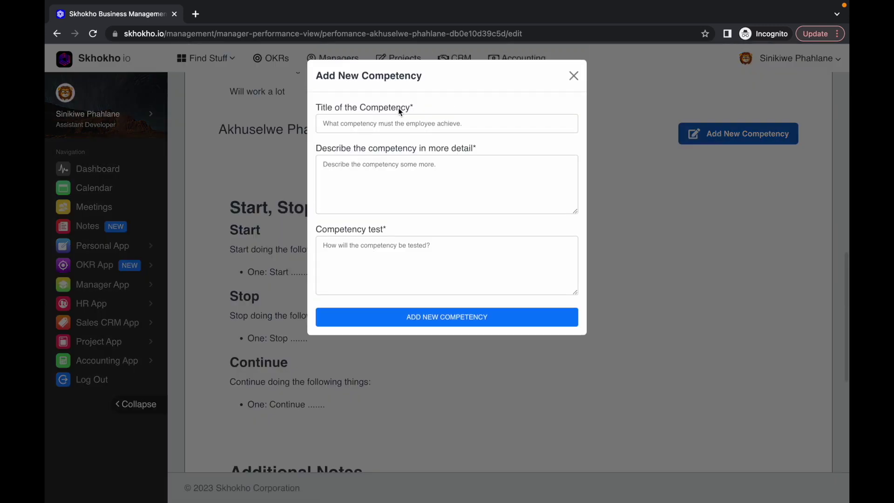
{"action": "left_click", "coordinate": [397, 122]}
{"action": "type", "text": "Competenc"}
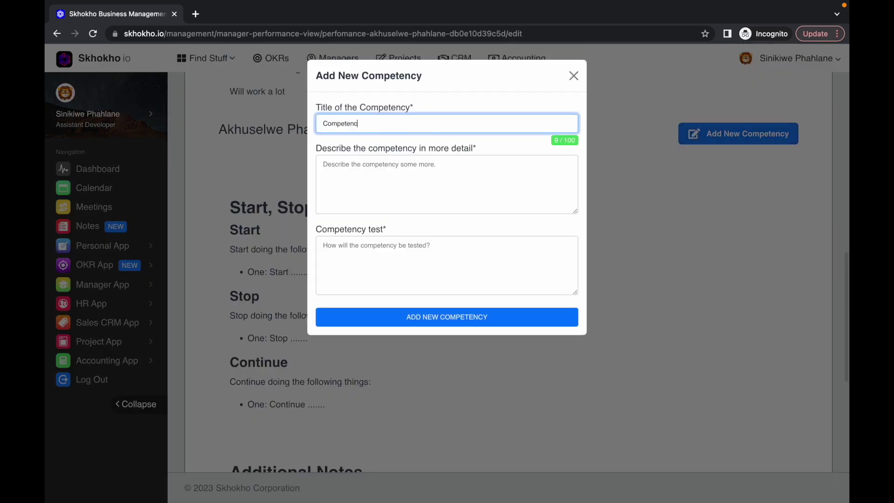
{"action": "type", "text": "y 1"}
{"action": "left_click", "coordinate": [380, 185]}
{"action": "type", "text": "Lo"}
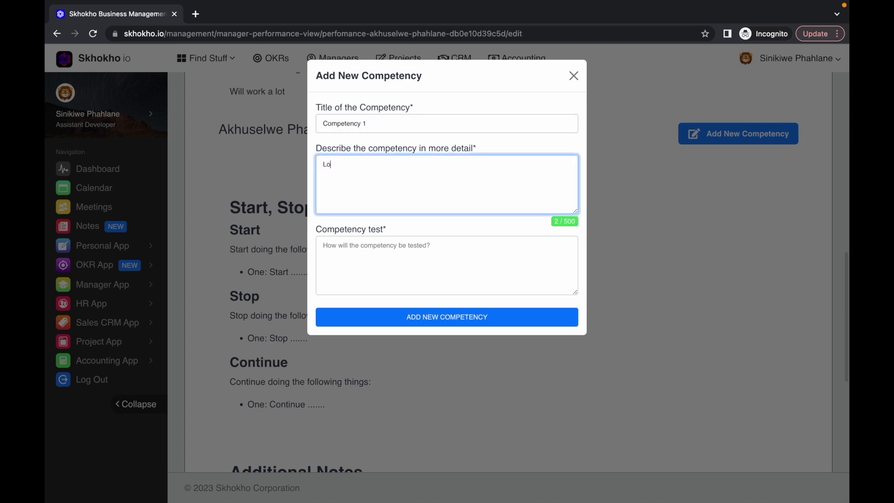
{"action": "type", "text": "rem ipsum comp"}
{"action": "left_click", "coordinate": [363, 268]}
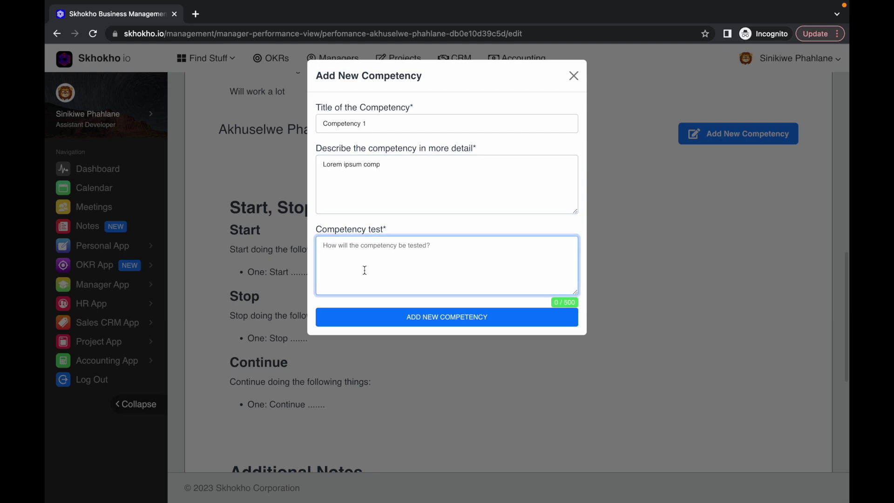
{"action": "type", "text": "Testing 01"}
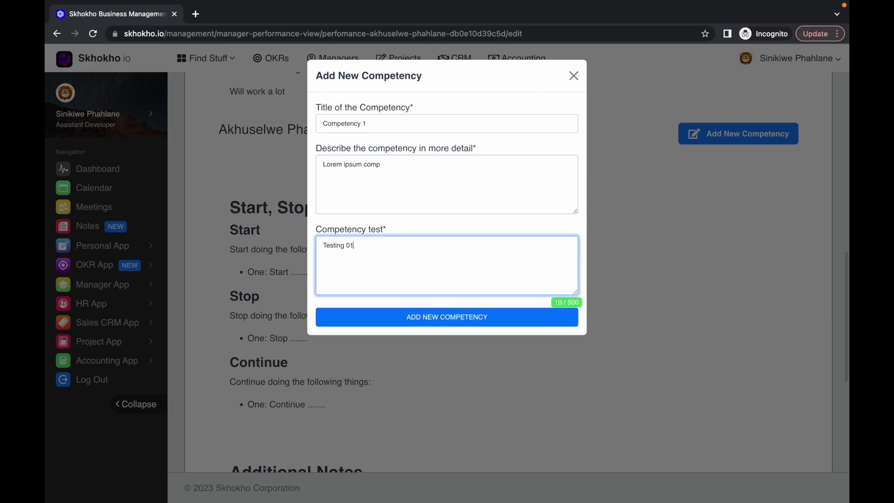
{"action": "left_click", "coordinate": [363, 317]}
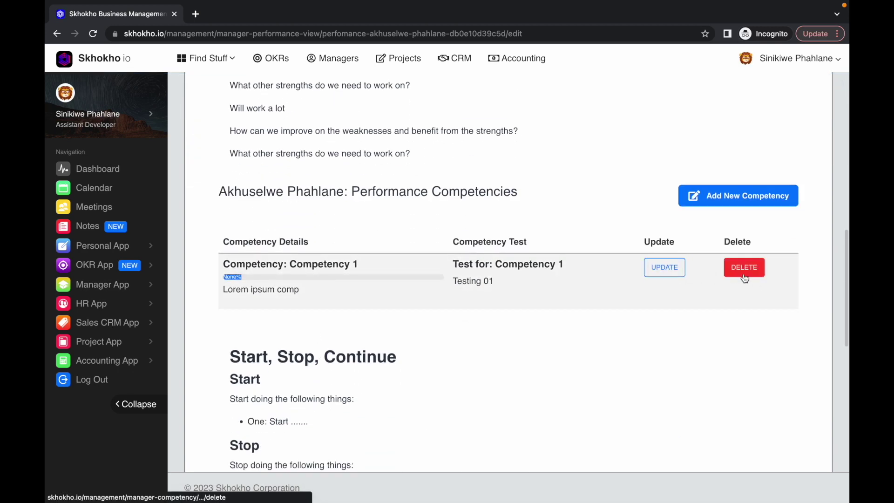
Step: Replace the Start and Stop placeholder dots with '123' and 'ABC'
{"action": "scroll", "coordinate": [589, 331], "scroll_direction": "down", "scroll_amount": 3}
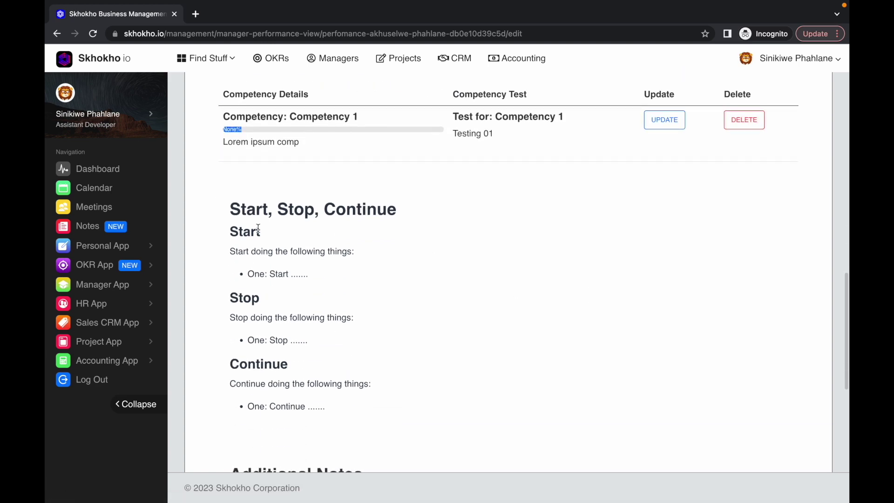
{"action": "left_click_drag", "start_coordinate": [397, 212], "coordinate": [220, 212]}
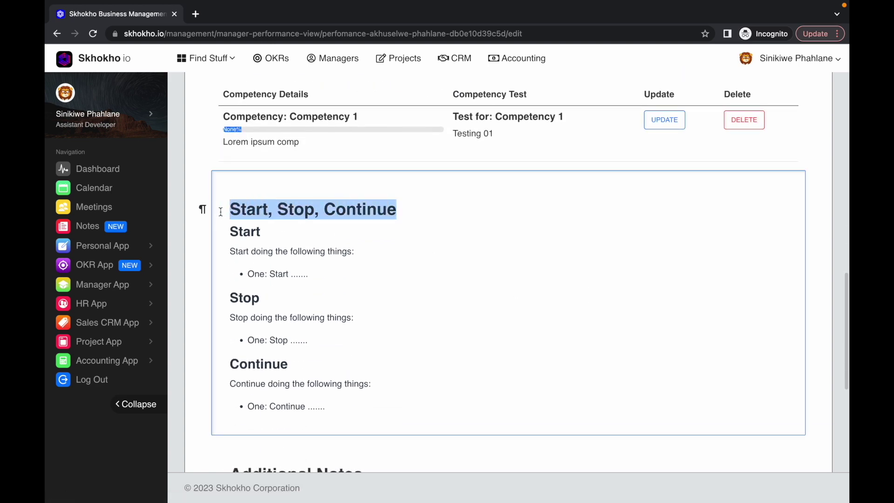
{"action": "left_click", "coordinate": [393, 276]}
{"action": "scroll", "coordinate": [393, 276], "scroll_direction": "down", "scroll_amount": 1}
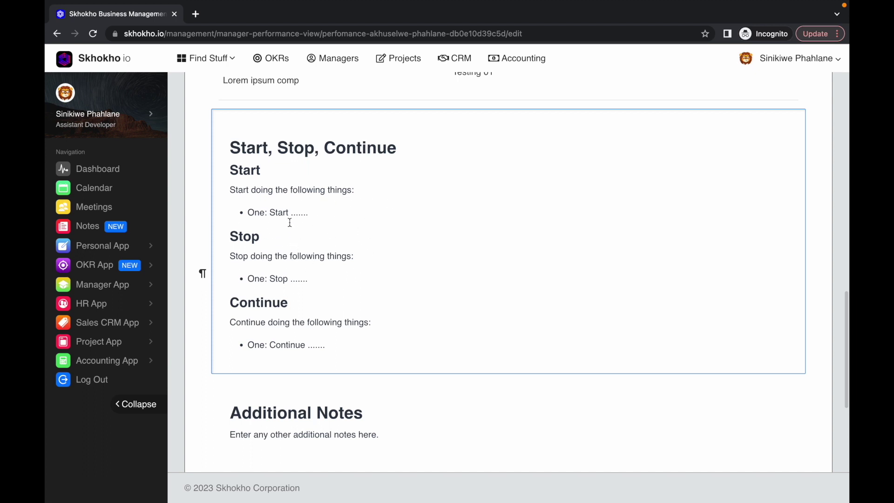
{"action": "left_click_drag", "start_coordinate": [289, 218], "coordinate": [309, 218]}
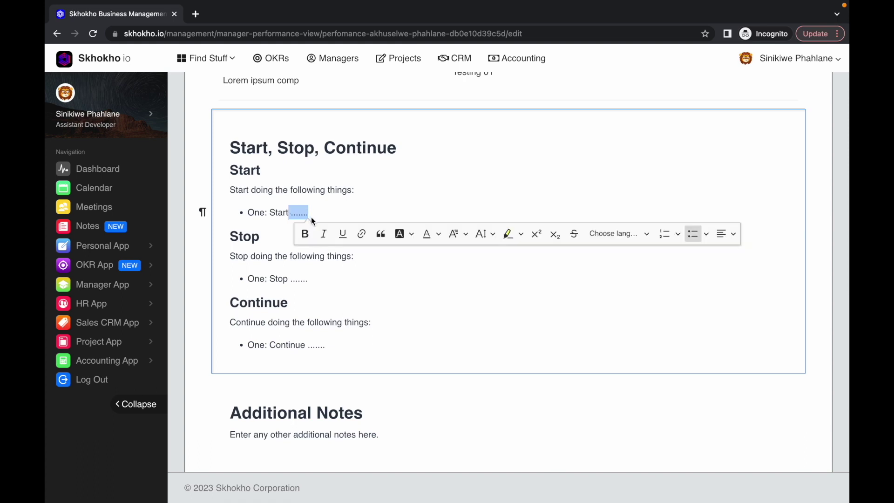
{"action": "type", "text": "123"}
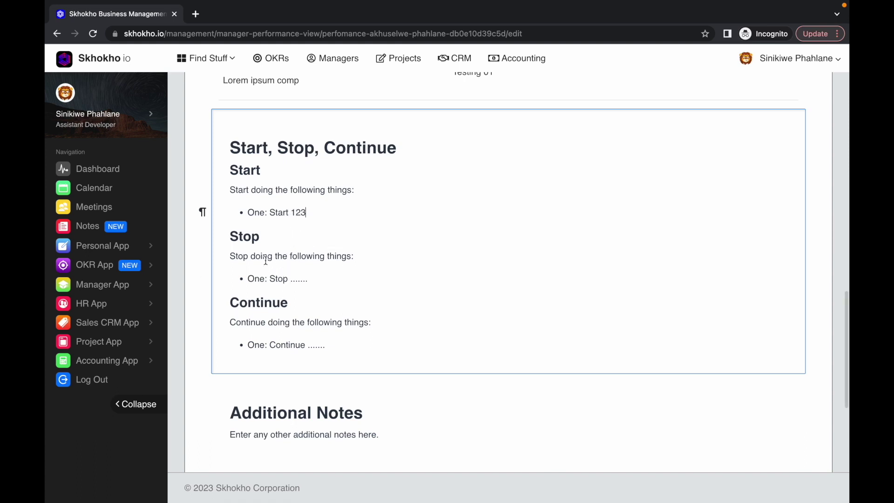
{"action": "left_click_drag", "start_coordinate": [290, 278], "coordinate": [311, 280]}
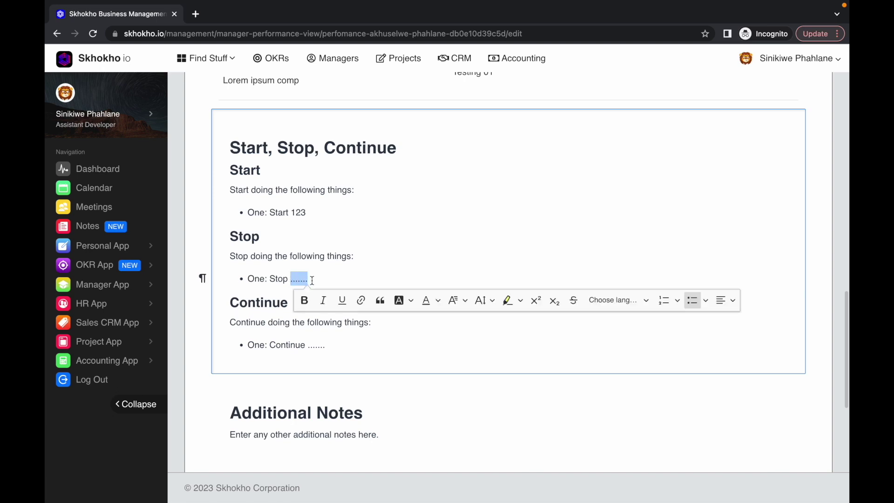
{"action": "type", "text": "ABC"}
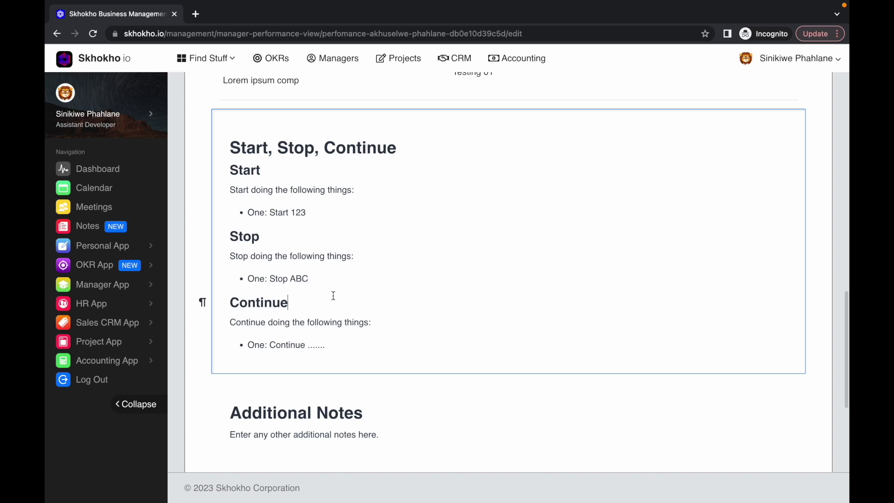
Step: Fill the Continue placeholder with '123 and ABC' and finish editing the notes
{"action": "scroll", "coordinate": [333, 295], "scroll_direction": "down", "scroll_amount": 2}
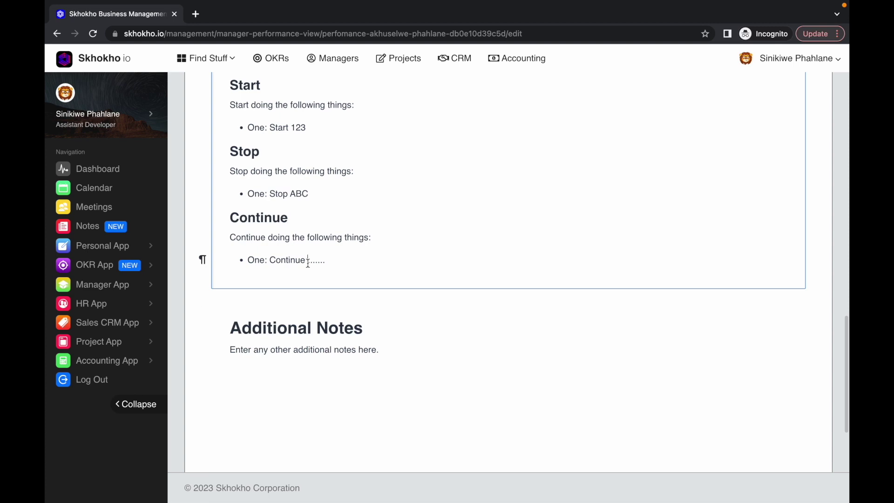
{"action": "left_click_drag", "start_coordinate": [308, 263], "coordinate": [326, 263]}
{"action": "type", "text": "123 "}
{"action": "type", "text": "and ABC"}
{"action": "scroll", "coordinate": [328, 291], "scroll_direction": "down", "scroll_amount": 2}
{"action": "left_click", "coordinate": [347, 282]}
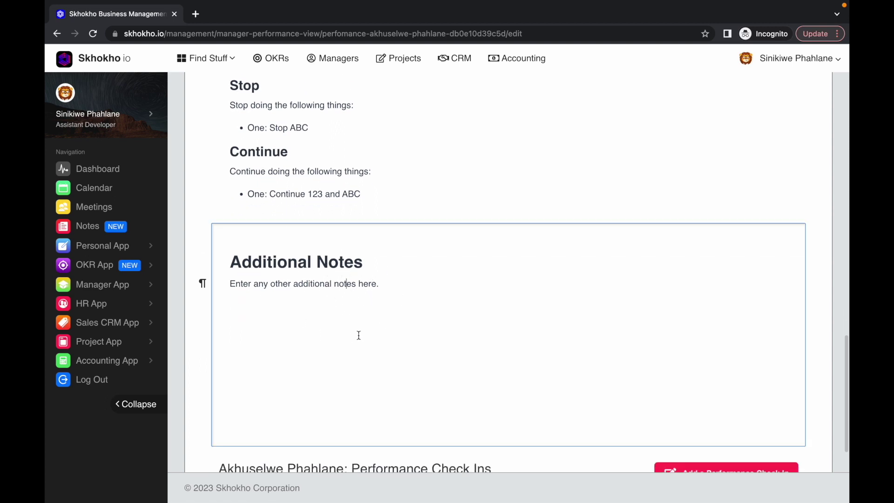
{"action": "scroll", "coordinate": [359, 335], "scroll_direction": "down", "scroll_amount": 2}
{"action": "left_click", "coordinate": [502, 407]}
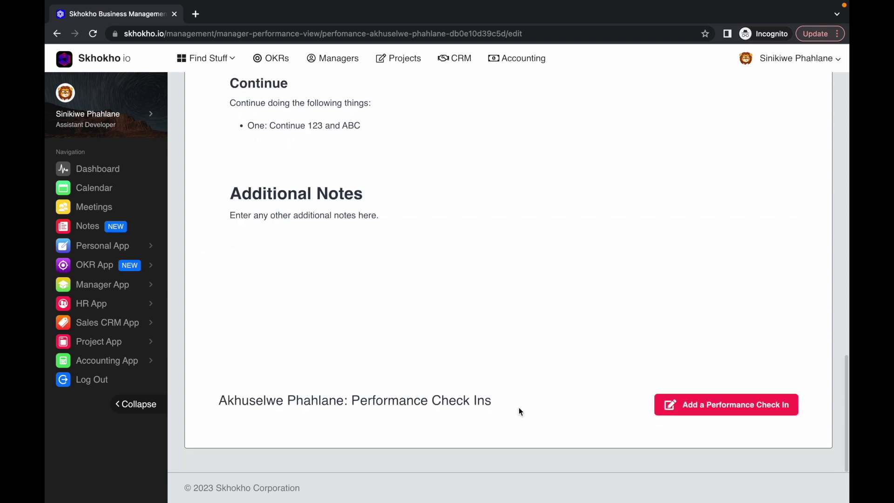
Step: Log a check-in reading 'Report here of the progress' with next check-in 2023/02/21
{"action": "left_click", "coordinate": [688, 408]}
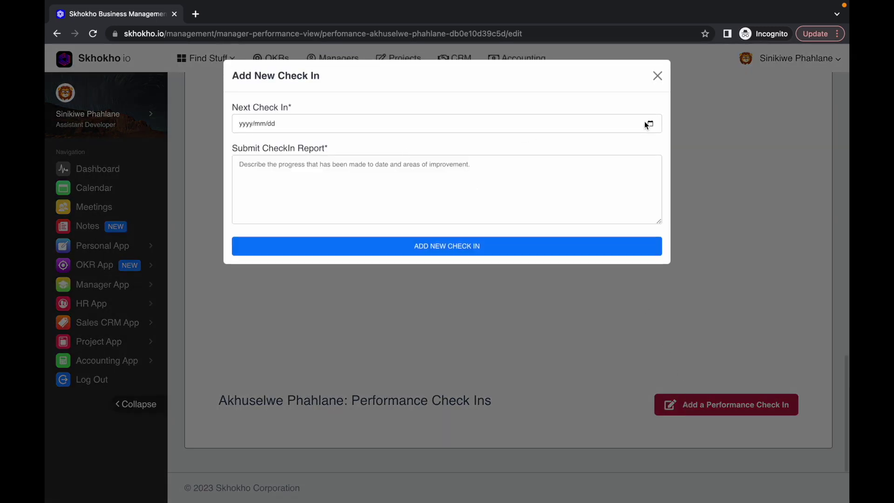
{"action": "left_click", "coordinate": [649, 124]}
{"action": "left_click", "coordinate": [281, 228]}
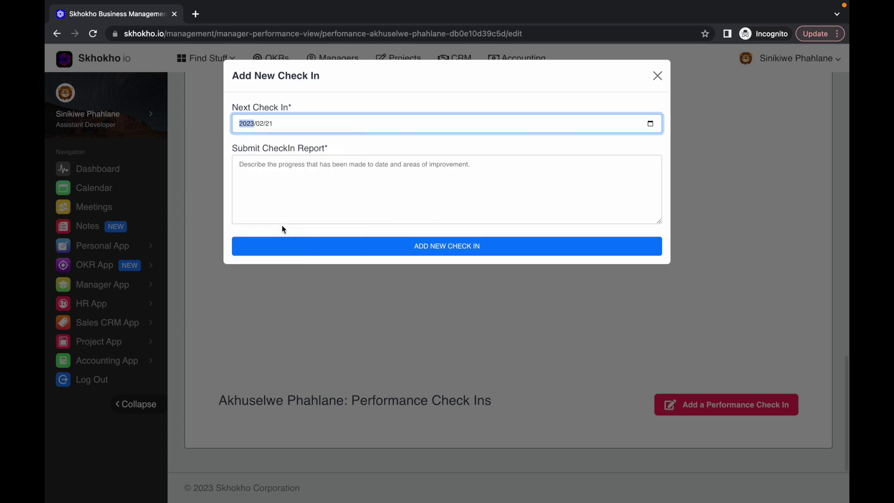
{"action": "left_click", "coordinate": [315, 189]}
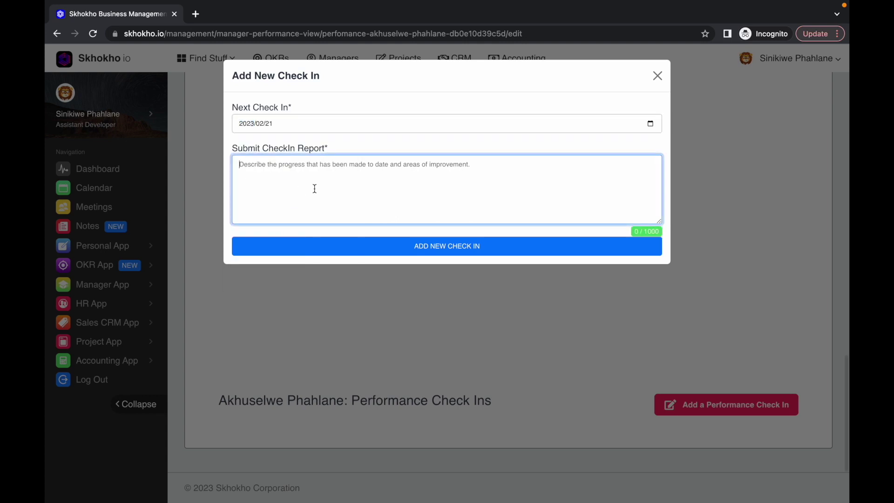
{"action": "type", "text": "Report here of the pr"}
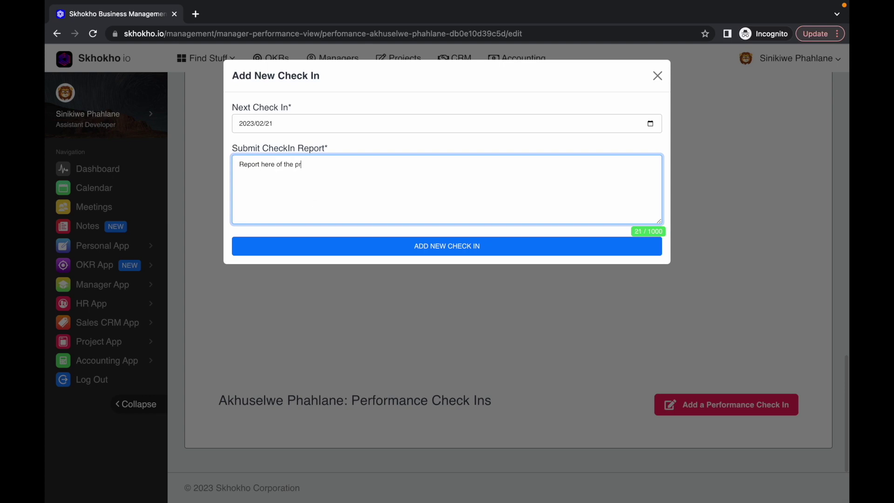
{"action": "type", "text": "ss"}
{"action": "key", "text": "Return"}
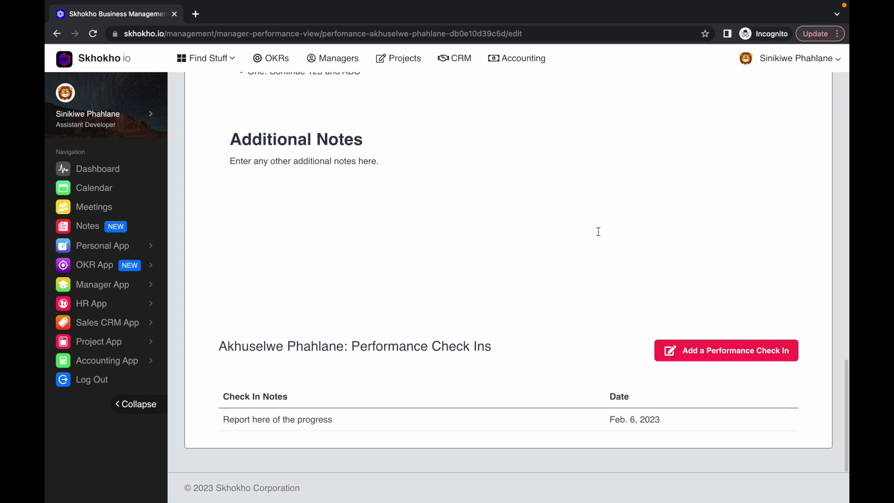
{"action": "scroll", "coordinate": [603, 192], "scroll_direction": "up", "scroll_amount": 20}
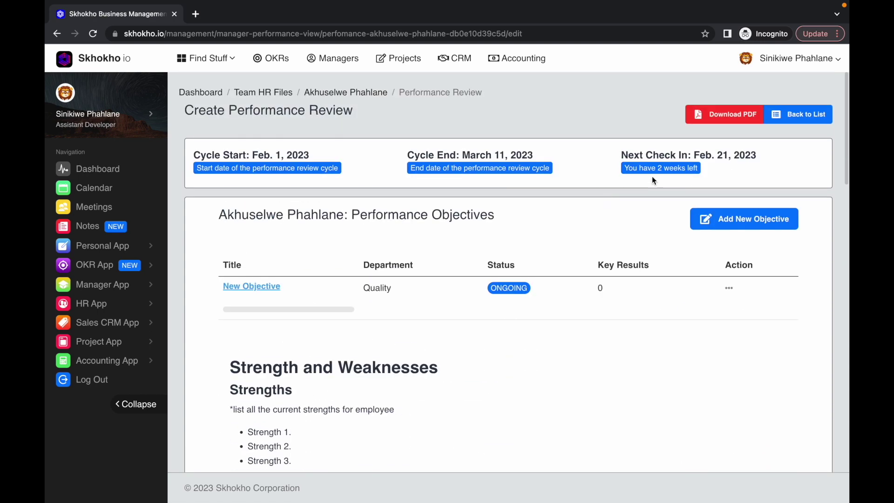